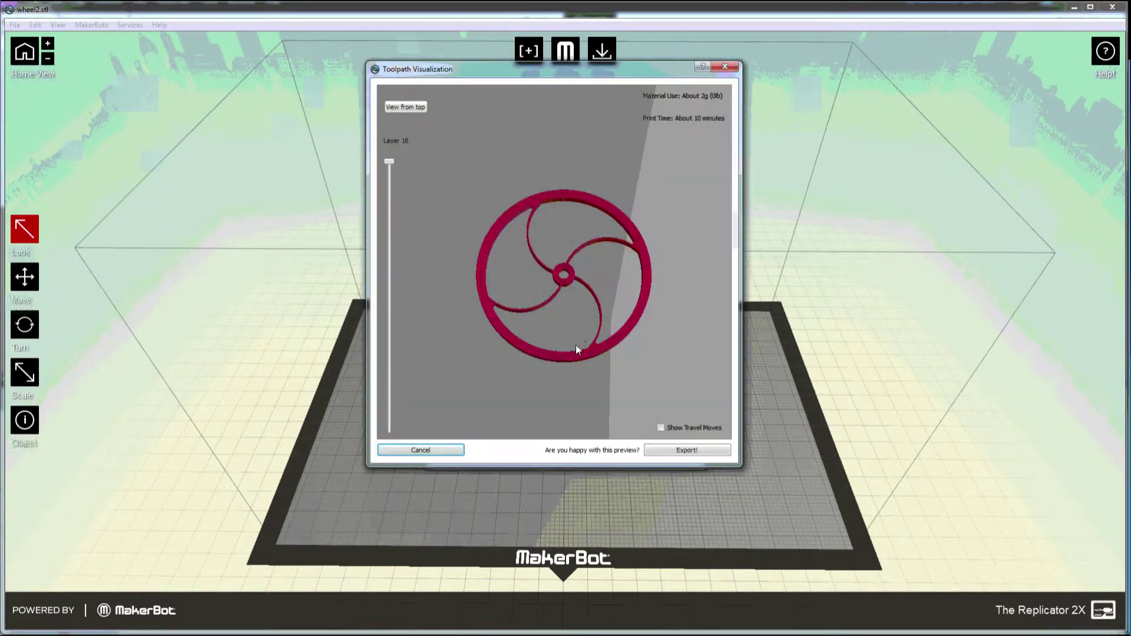
scroll(579, 335, up, 2)
scroll(579, 335, up, 2)
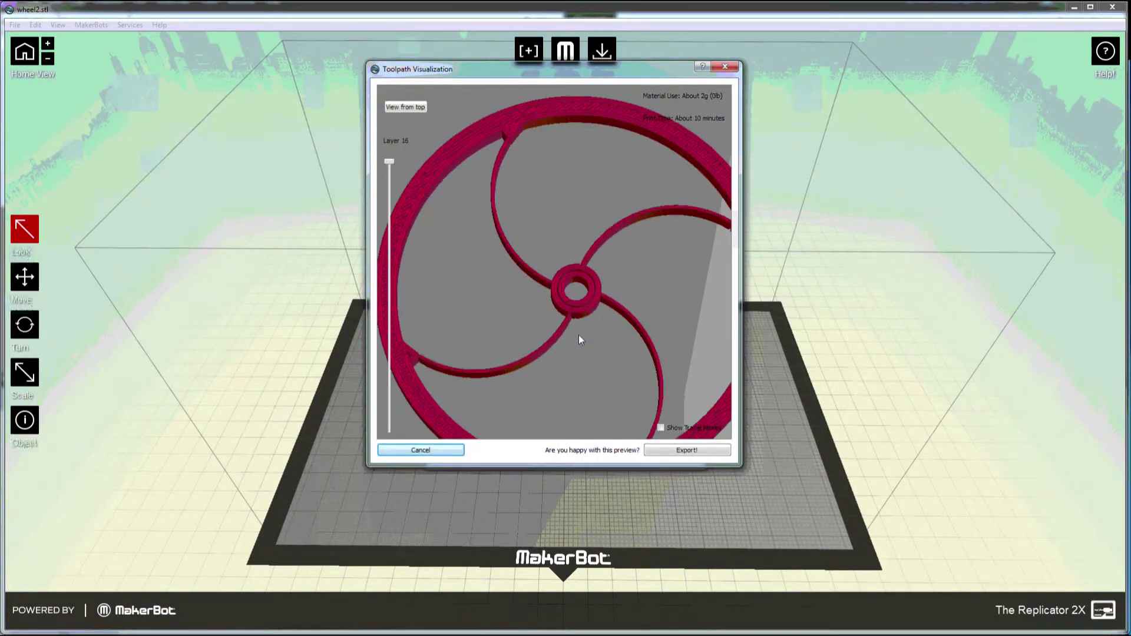
scroll(579, 335, up, 2)
- Tilt the wheel preview, then delete the old 0.4 layer width minimum and maximum digits
drag(571, 329, 534, 317)
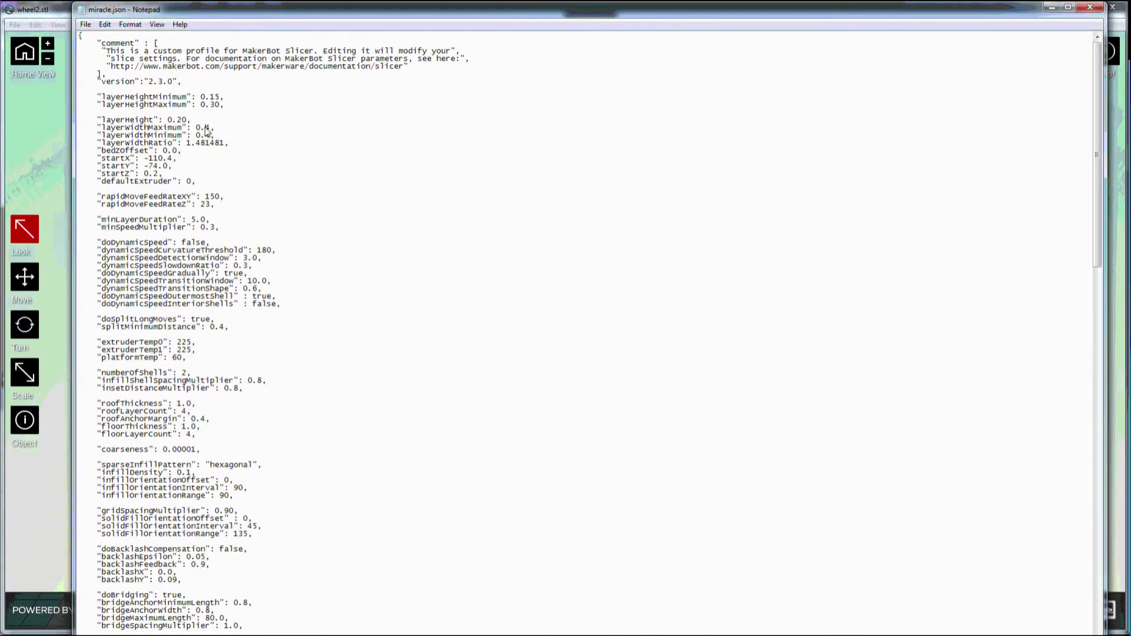
click(208, 127)
key(BackSpace)
text(3)
key(BackSpace)
text(3,)
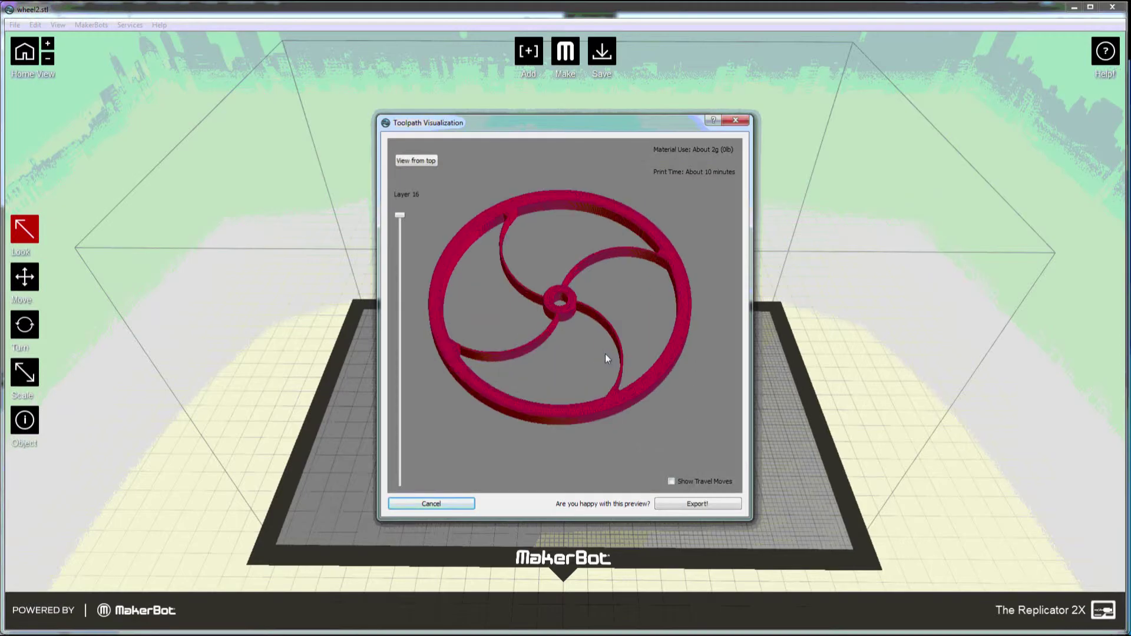
scroll(606, 354, up, 5)
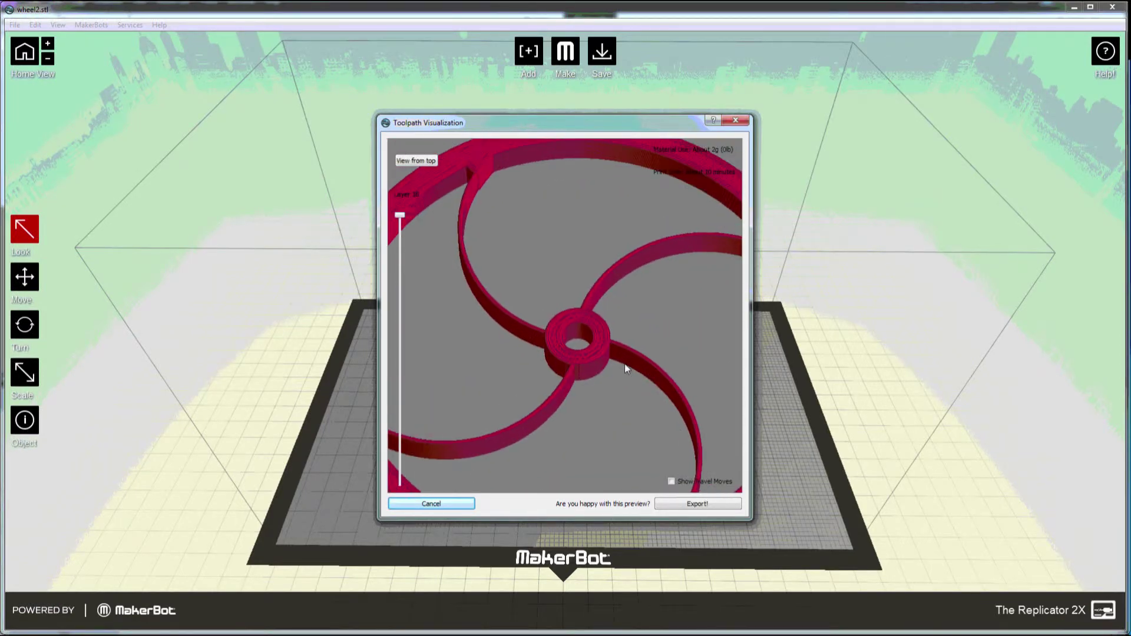
scroll(624, 364, up, 2)
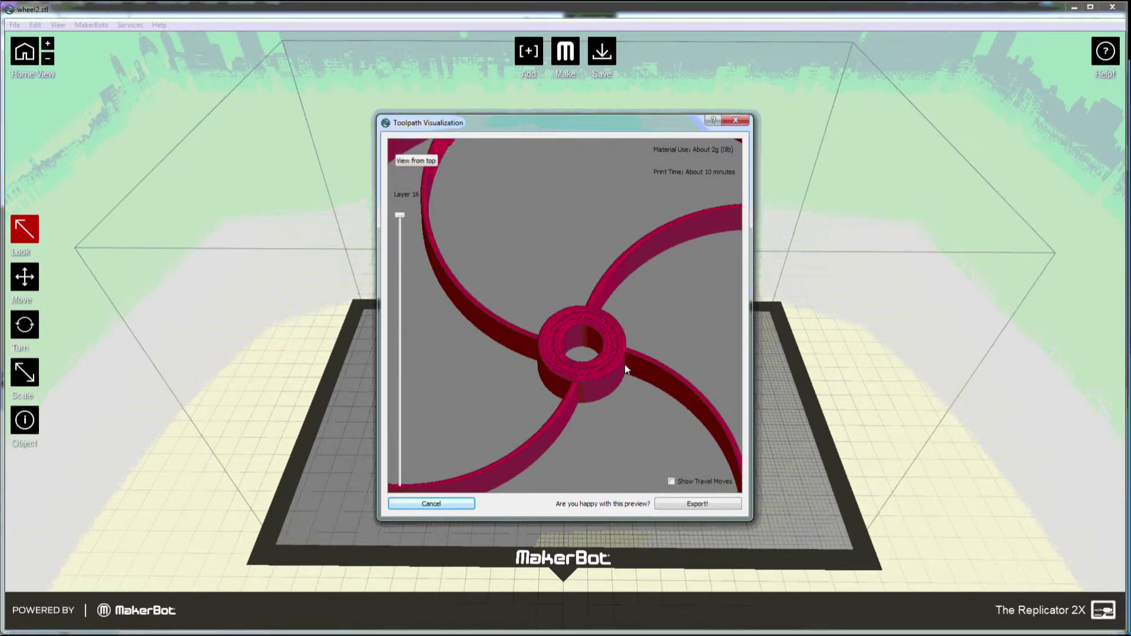
- Close the Toolpath Visualization window and cancel the Make/export dialog
click(735, 121)
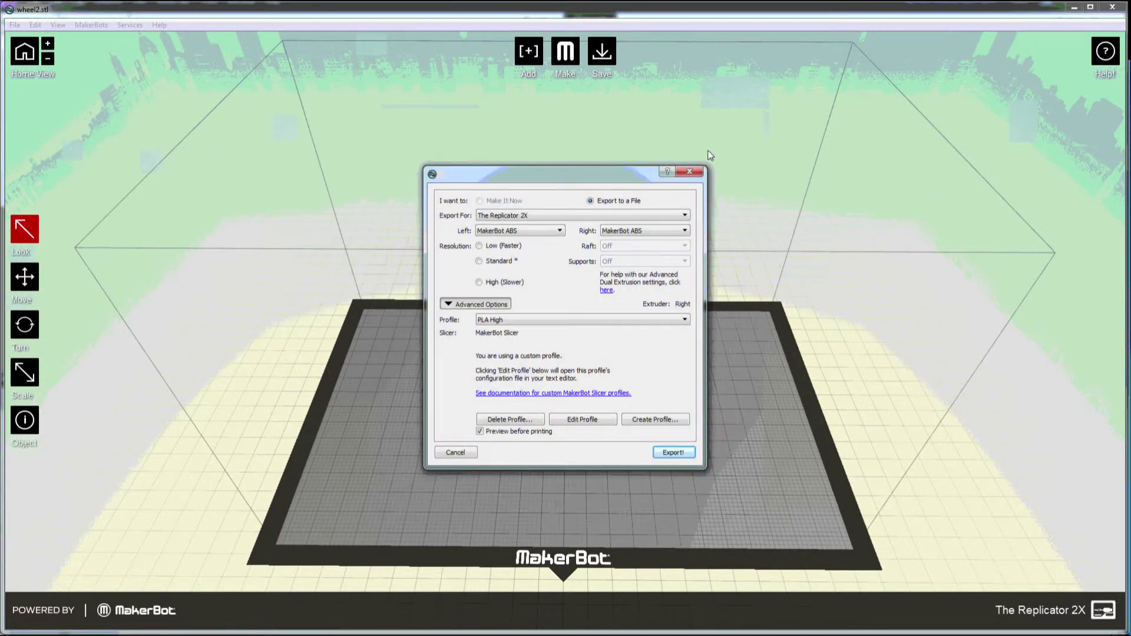
click(690, 172)
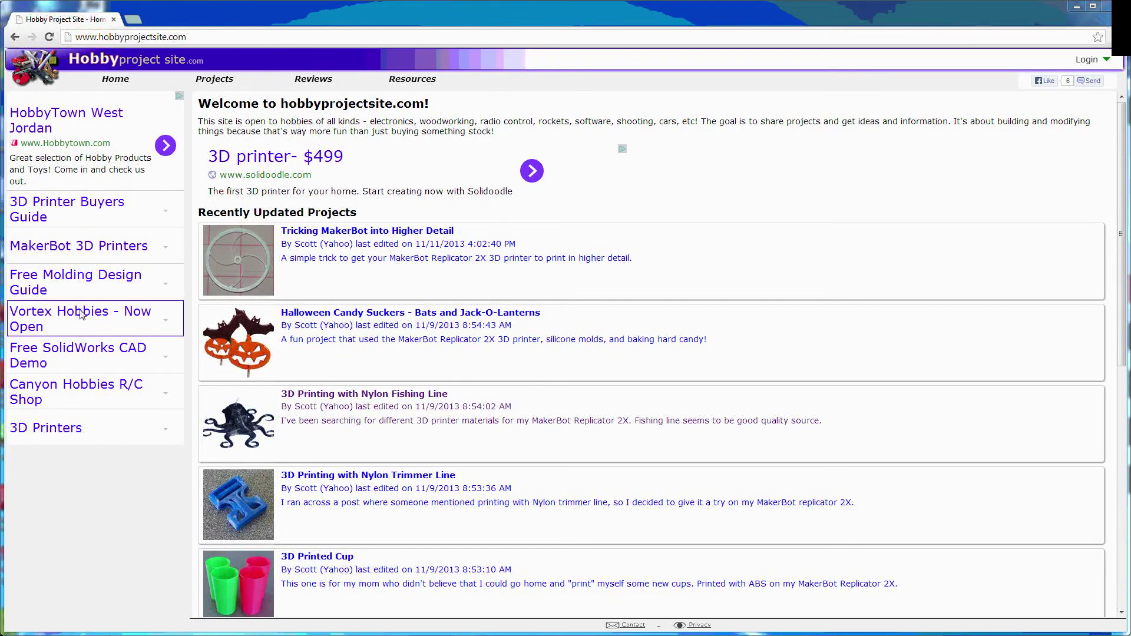
scroll(556, 329, down, 5)
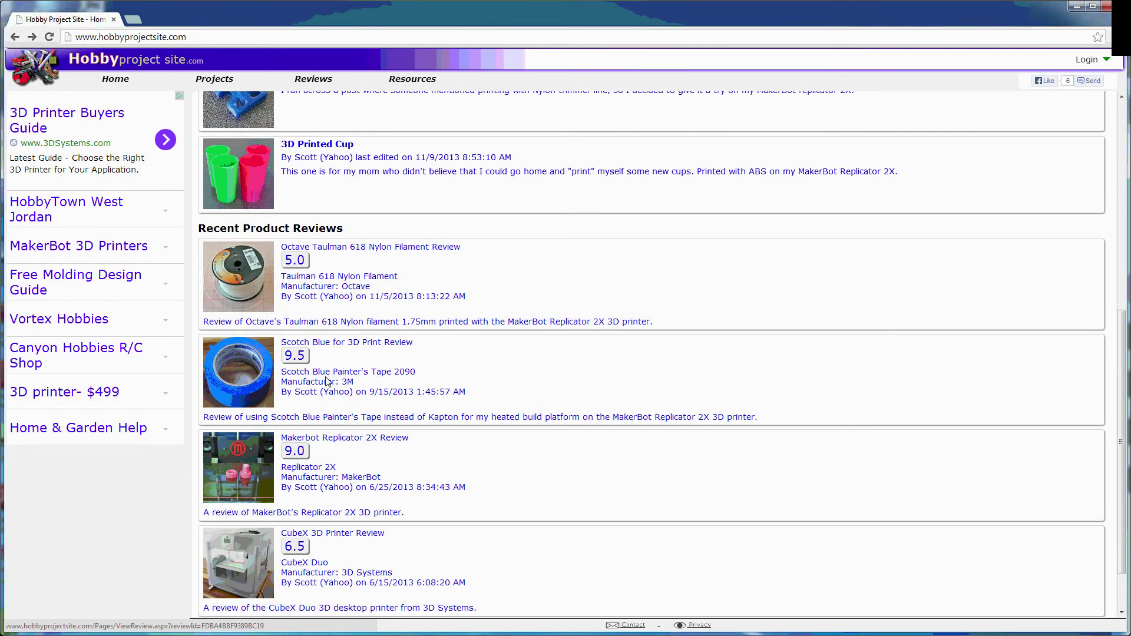
- Open the Makerbot Replicator 2X Review from Recent Product Reviews
click(315, 478)
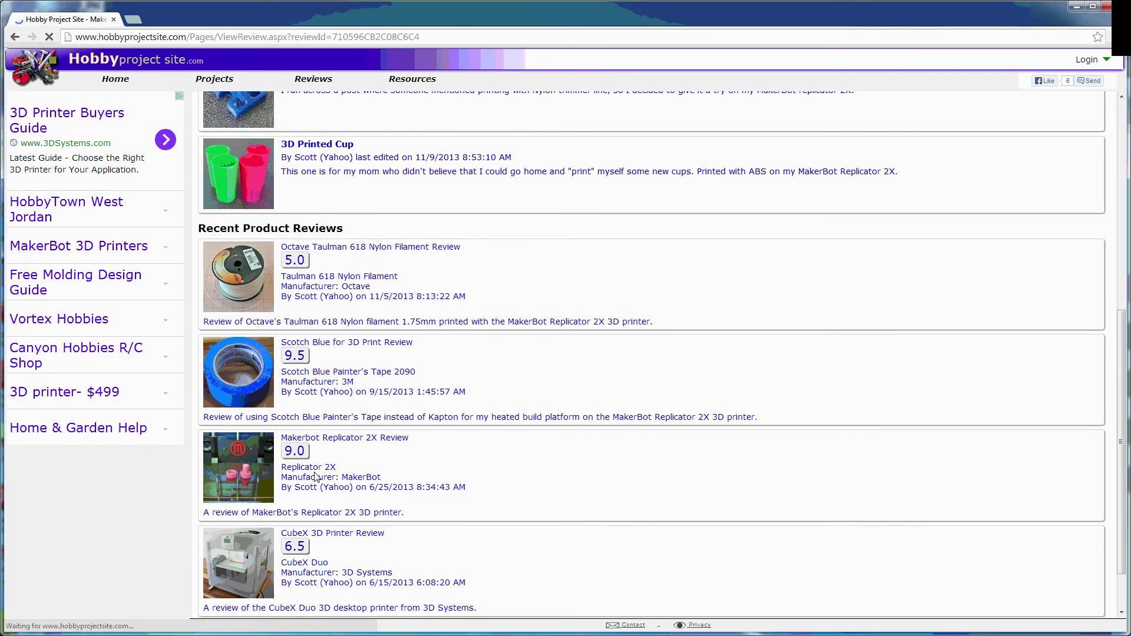